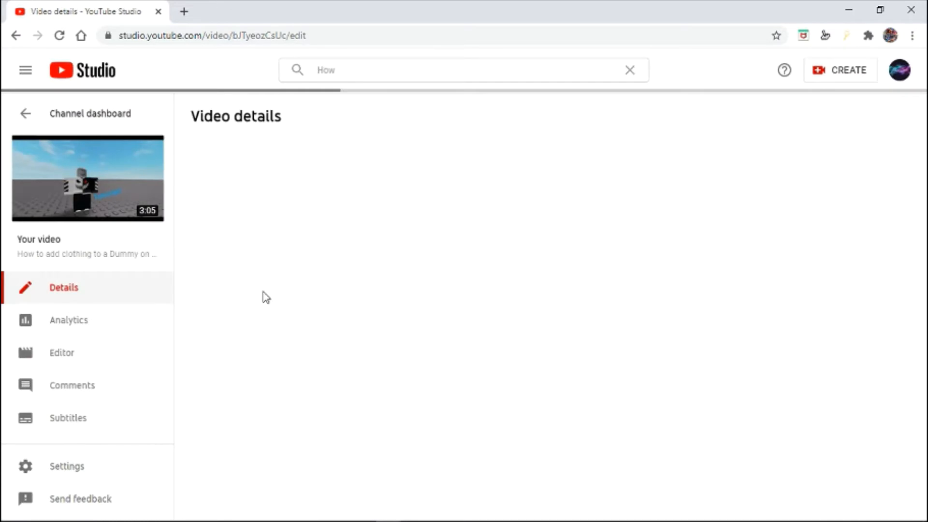
{"action": "left_click", "coordinate": [52, 327]}
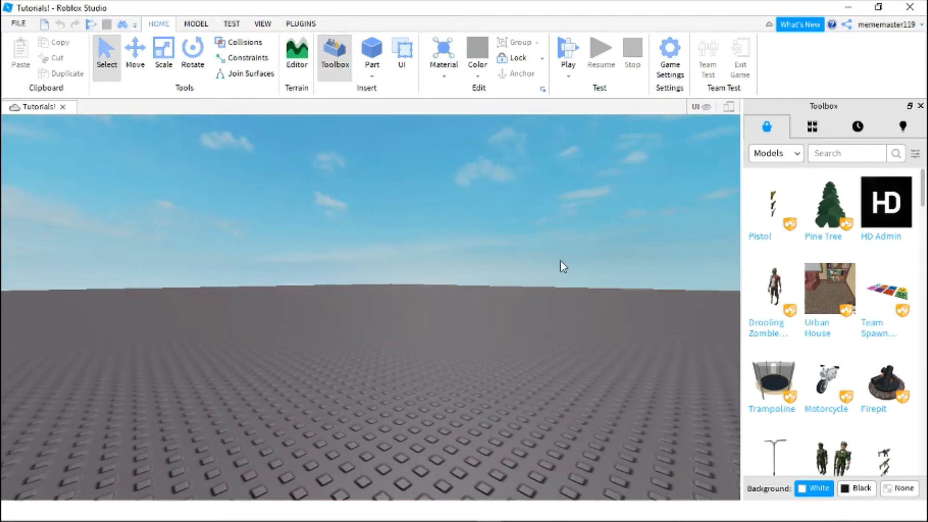
{"action": "right_click_drag", "start_coordinate": [562, 266], "coordinate": [563, 264]}
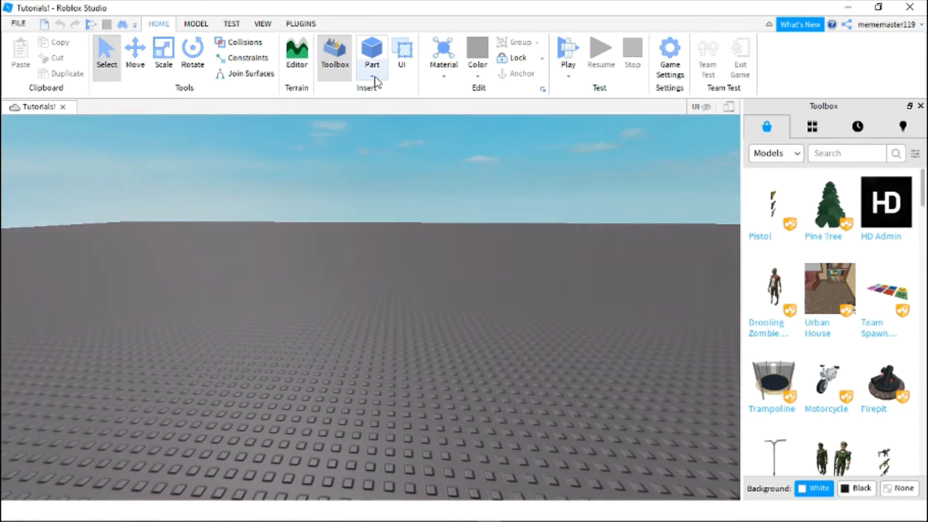
{"action": "key", "text": "d"}
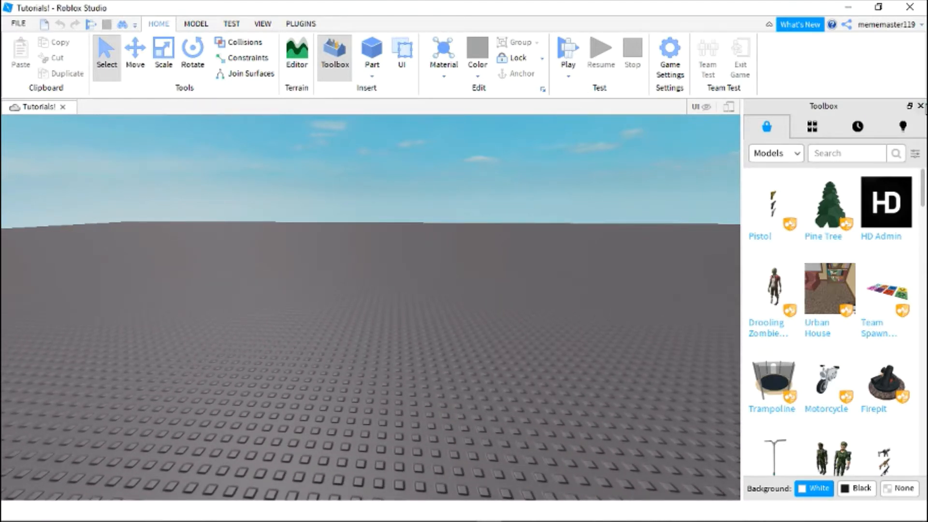
Step: Close the Toolbox and show the Explorer and Properties windows
{"action": "left_click", "coordinate": [921, 106]}
{"action": "left_click", "coordinate": [263, 25]}
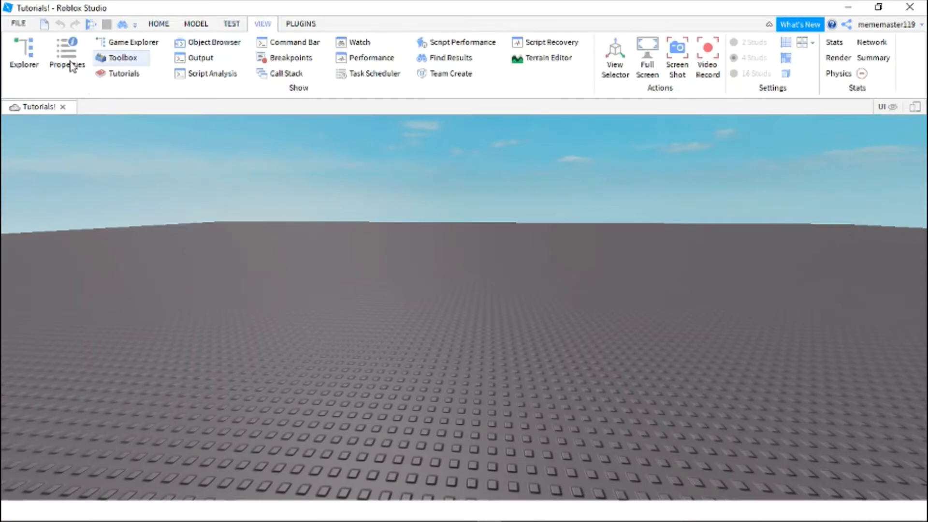
{"action": "left_click", "coordinate": [22, 61]}
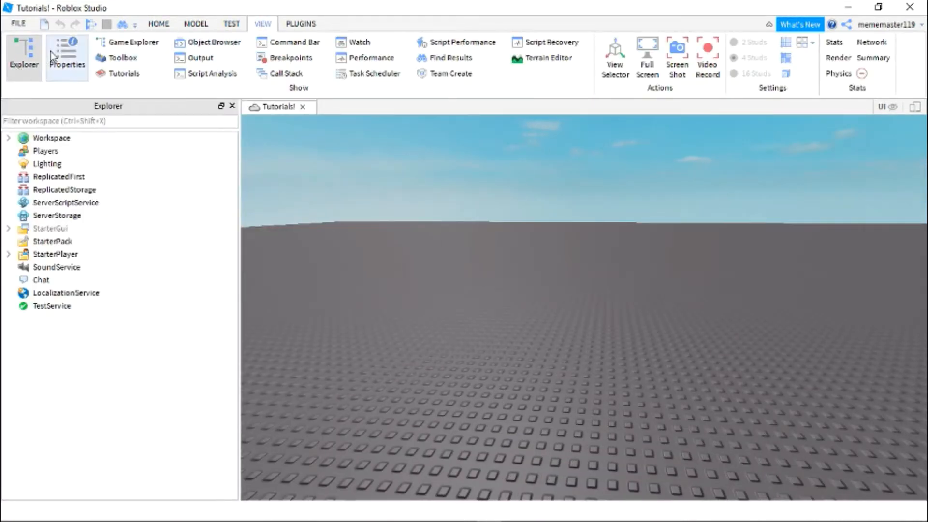
{"action": "left_click", "coordinate": [68, 71]}
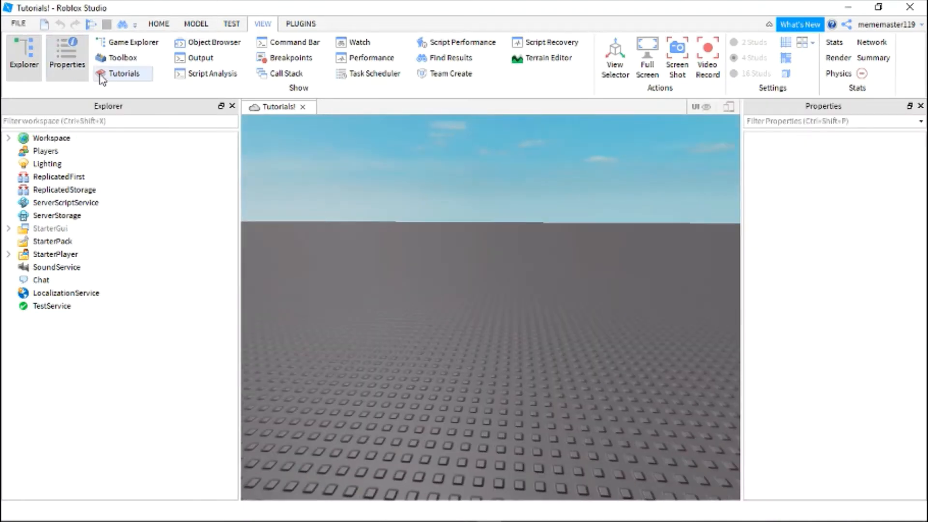
Step: Hide the Explorer and insert a block part onto the baseplate
{"action": "left_click", "coordinate": [232, 106]}
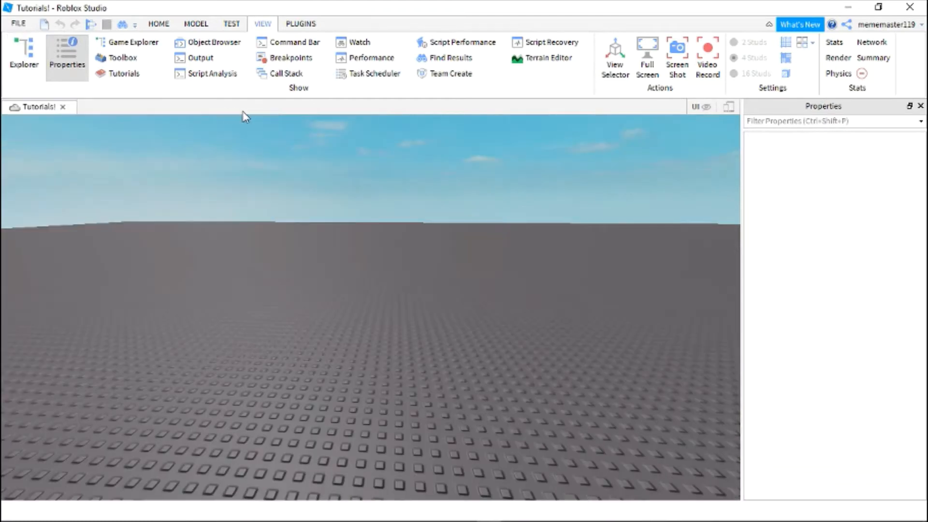
{"action": "left_click", "coordinate": [162, 25]}
{"action": "right_click_drag", "start_coordinate": [468, 256], "coordinate": [469, 259]}
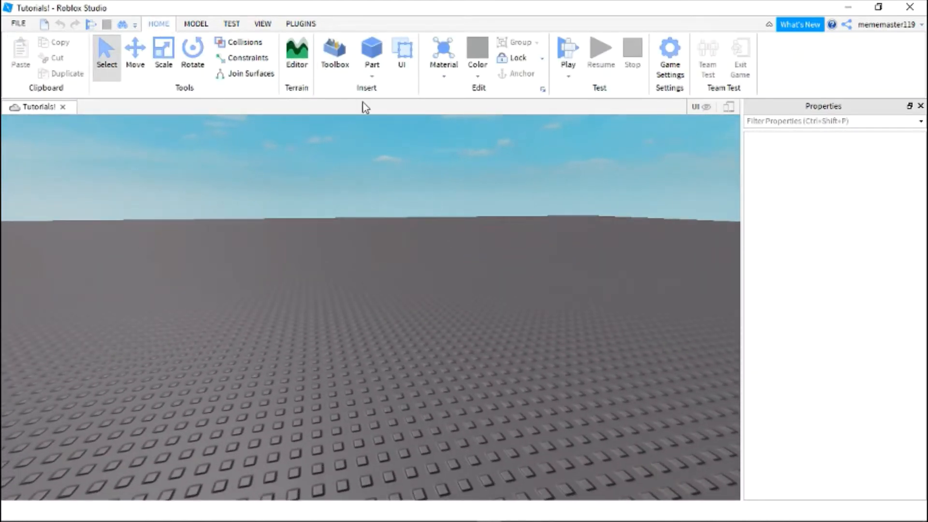
{"action": "left_click", "coordinate": [371, 72]}
{"action": "left_click", "coordinate": [369, 89]}
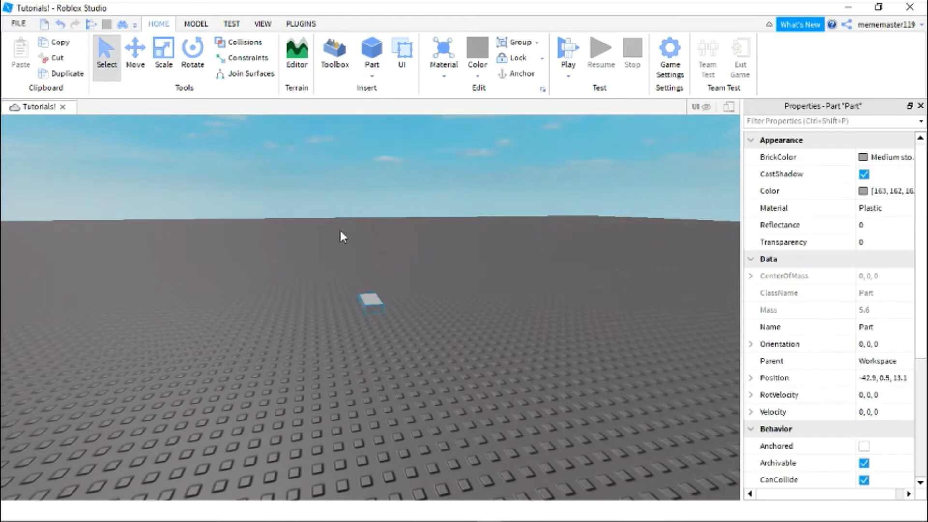
Step: Scale the new part to more than twice its length along the red axis and raise it to several times its height
{"action": "mouse_move", "coordinate": [341, 231]}
{"action": "right_mouse_down"}
{"action": "mouse_move", "coordinate": [329, 227]}
{"action": "mouse_move", "coordinate": [336, 232]}
{"action": "right_mouse_up"}
{"action": "left_click", "coordinate": [164, 55]}
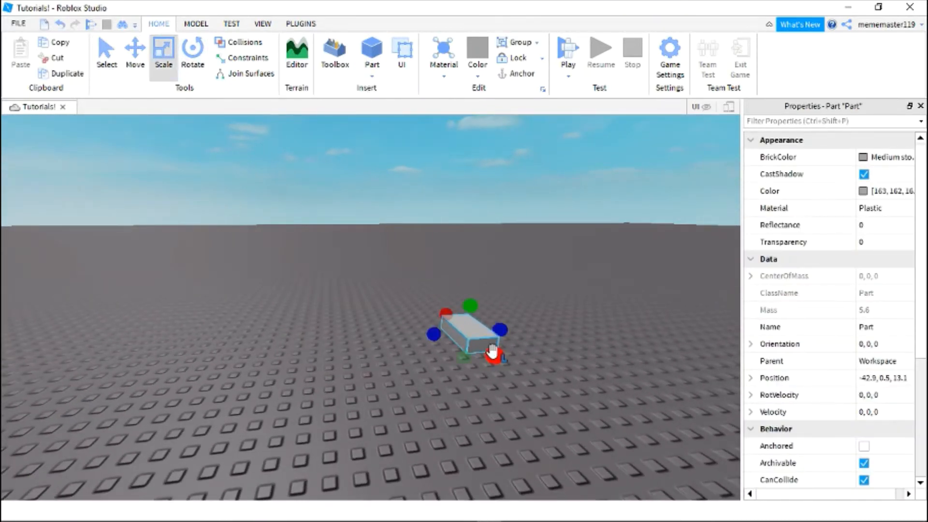
{"action": "left_click_drag", "start_coordinate": [493, 350], "coordinate": [580, 426]}
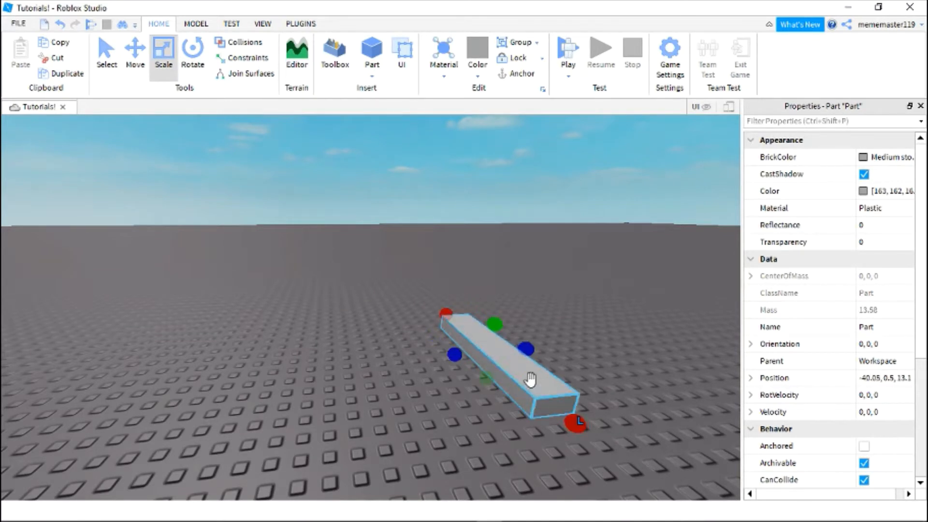
{"action": "left_click_drag", "start_coordinate": [500, 324], "coordinate": [528, 229]}
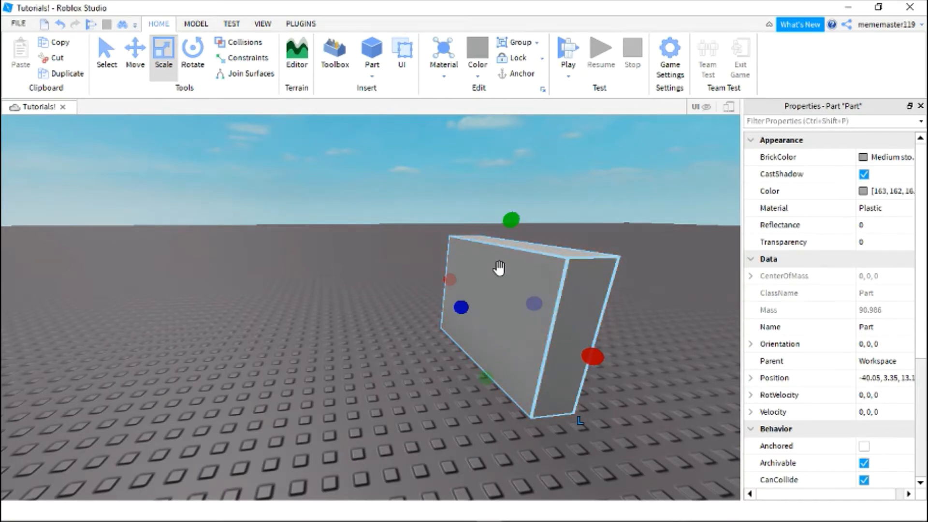
Step: Scale the part down to a thin slab along the red axis and stretch it along the blue axis into a wide upright wall
{"action": "key", "text": "d"}
{"action": "right_click_drag", "start_coordinate": [499, 268], "coordinate": [492, 267]}
{"action": "key", "text": "w"}
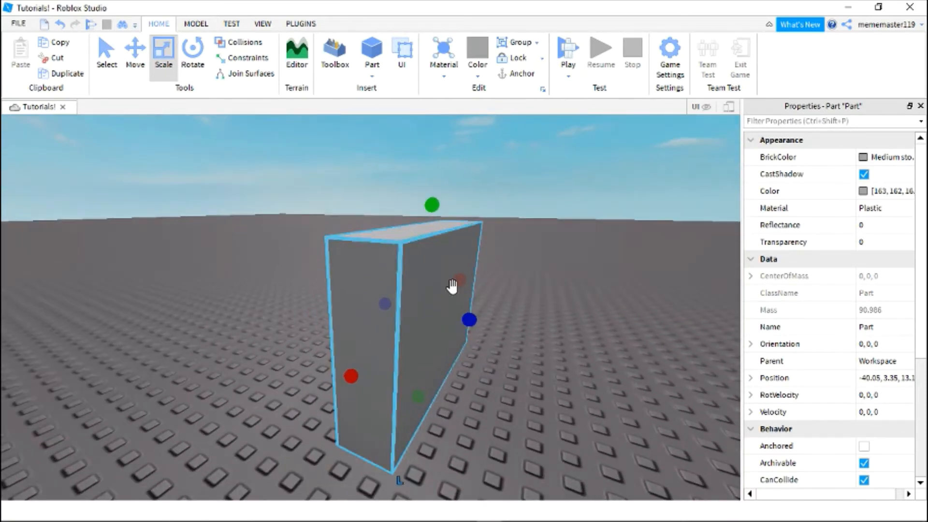
{"action": "left_click_drag", "start_coordinate": [452, 285], "coordinate": [382, 334]}
{"action": "right_click_drag", "start_coordinate": [382, 334], "coordinate": [356, 322]}
{"action": "key", "text": "s"}
{"action": "key", "text": "w"}
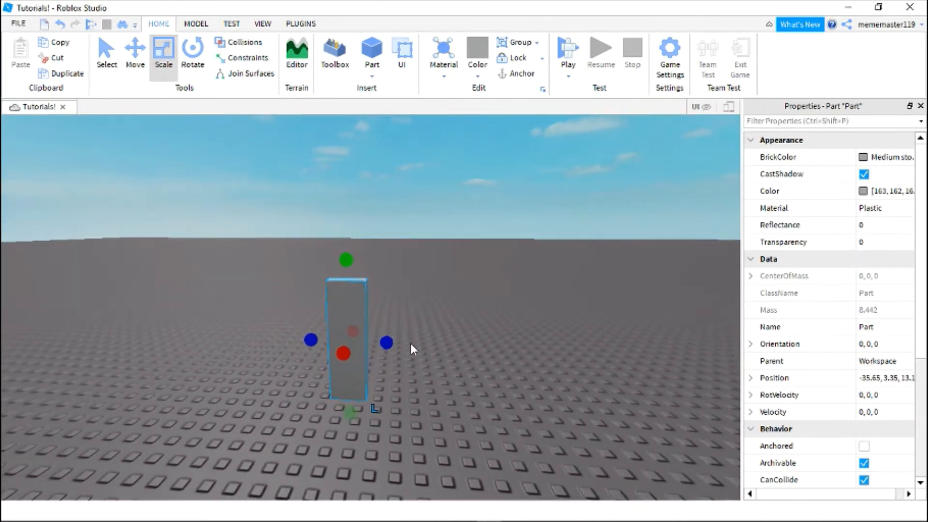
{"action": "left_click_drag", "start_coordinate": [385, 342], "coordinate": [657, 353]}
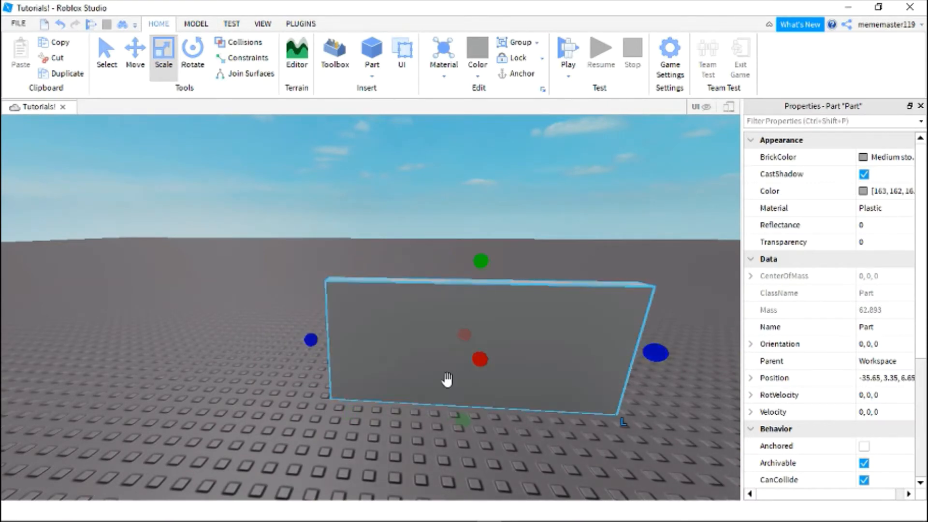
{"action": "key", "text": "s"}
{"action": "right_click_drag", "start_coordinate": [346, 387], "coordinate": [336, 381]}
{"action": "key", "text": "w"}
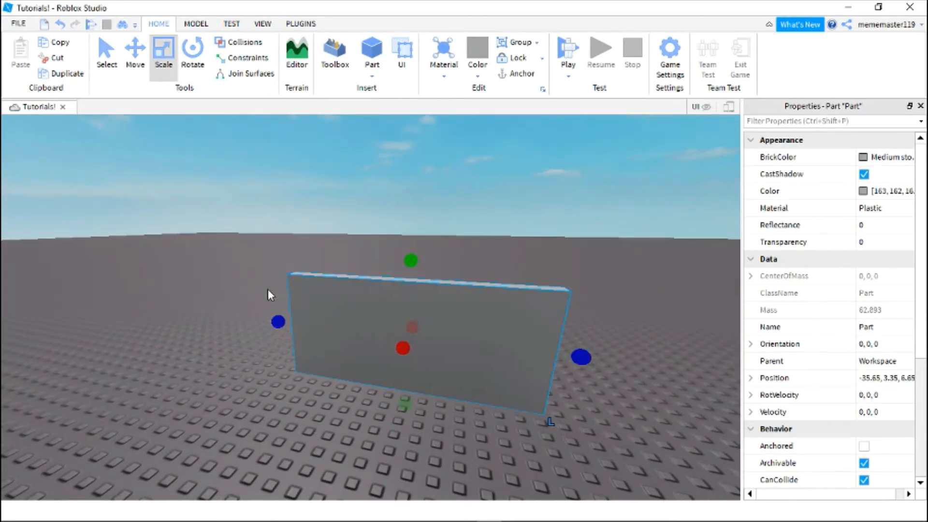
{"action": "key", "text": "s"}
{"action": "key", "text": "w"}
{"action": "key", "text": "a"}
{"action": "key", "text": "d"}
{"action": "key", "text": "d"}
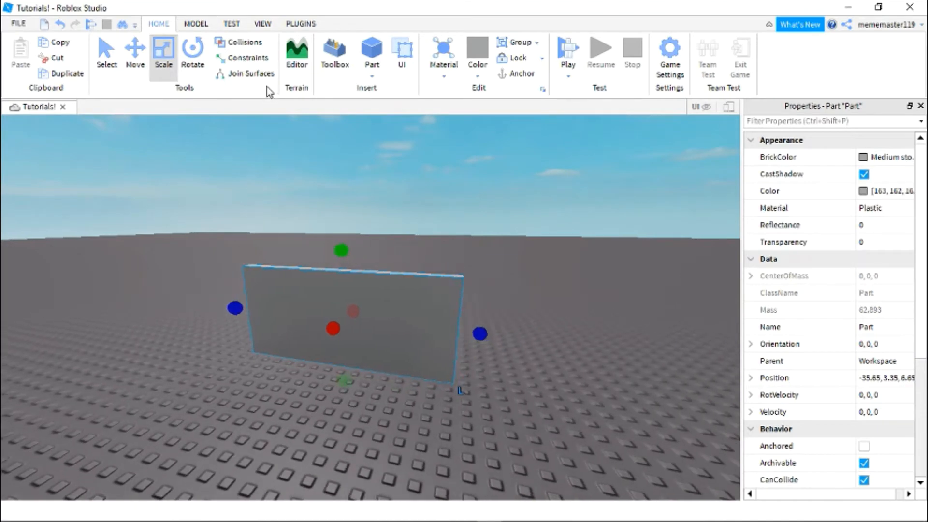
Step: Show the Explorer again and return to the basic modelling tools
{"action": "left_click", "coordinate": [263, 24]}
{"action": "left_click", "coordinate": [10, 65]}
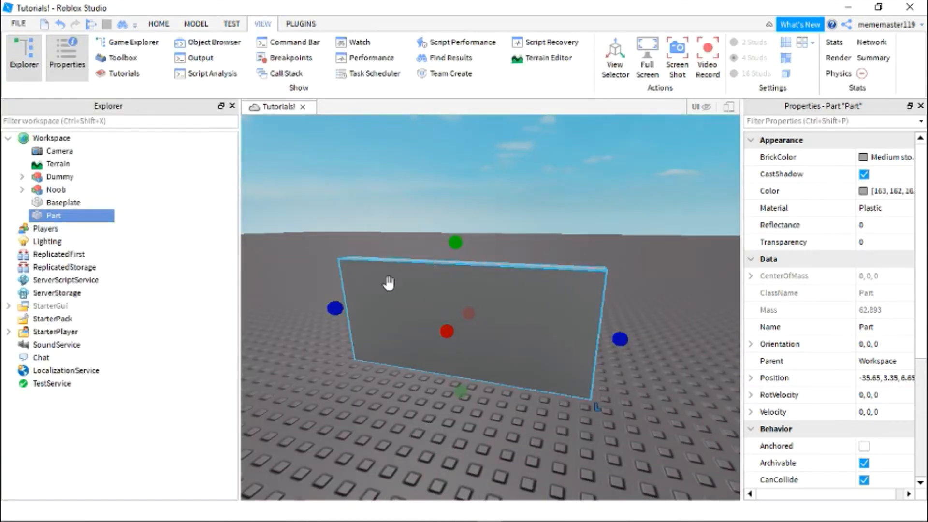
{"action": "left_click", "coordinate": [163, 24]}
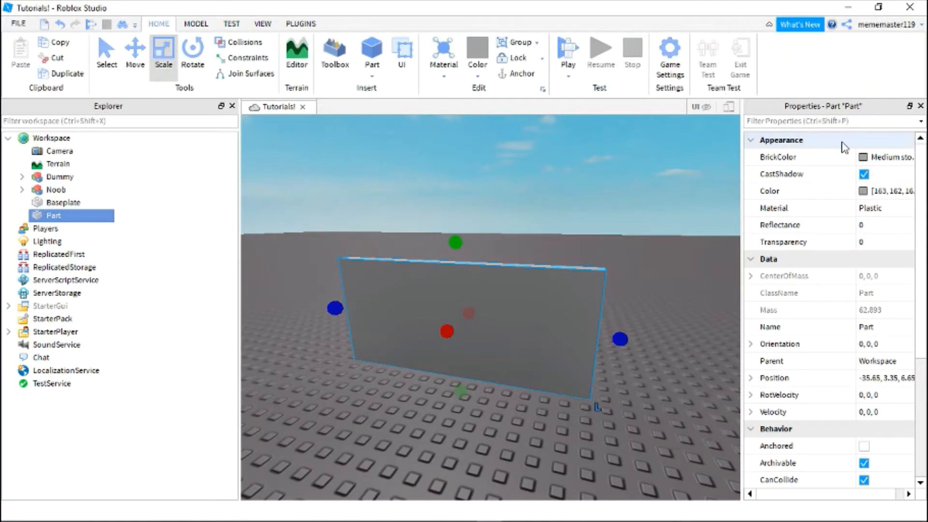
Step: Set the wall part's BrickColor to Dark taupe and its material to Wood
{"action": "left_click", "coordinate": [875, 159]}
{"action": "left_click", "coordinate": [827, 393]}
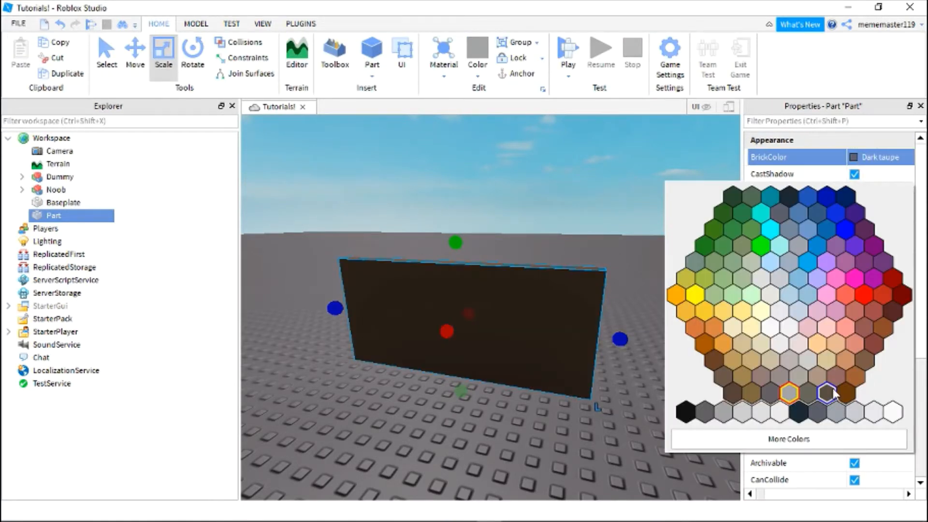
{"action": "left_click", "coordinate": [877, 208]}
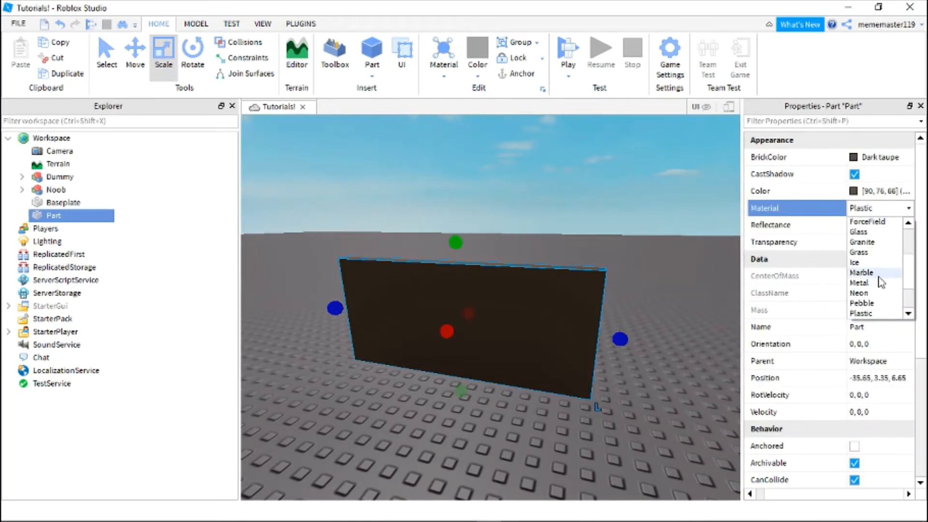
{"action": "scroll", "coordinate": [877, 285], "scroll_direction": "down", "scroll_amount": 2}
{"action": "left_click", "coordinate": [863, 304]}
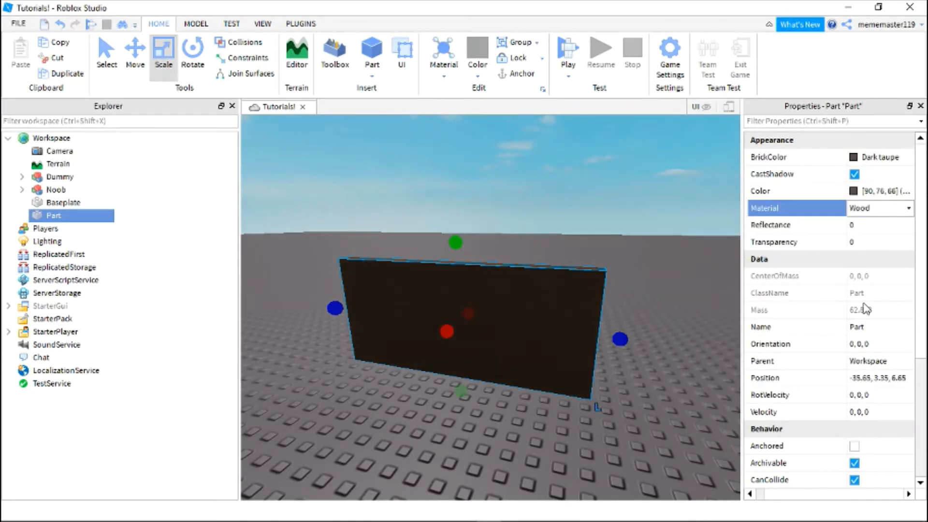
Step: Add a SurfaceGui to the wall part and a TextLabel inside that SurfaceGui
{"action": "mouse_move", "coordinate": [73, 218]}
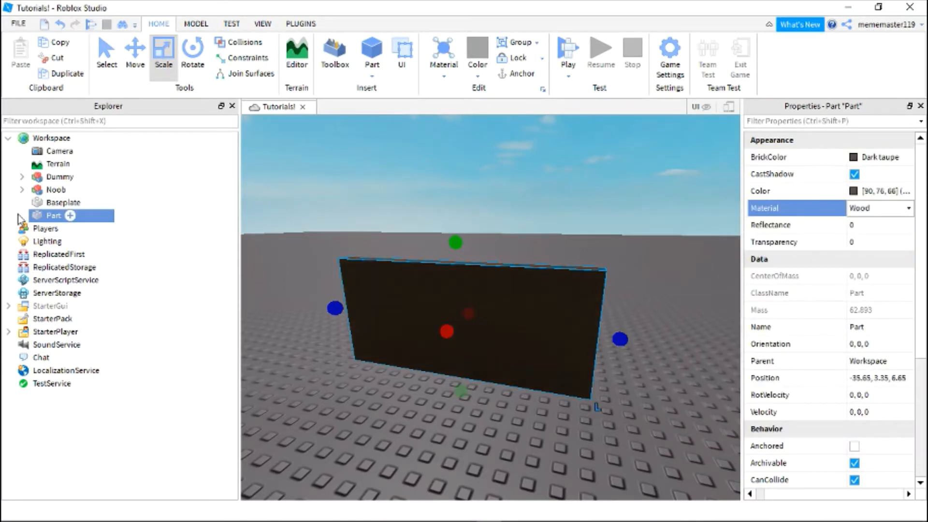
{"action": "left_click", "coordinate": [70, 216]}
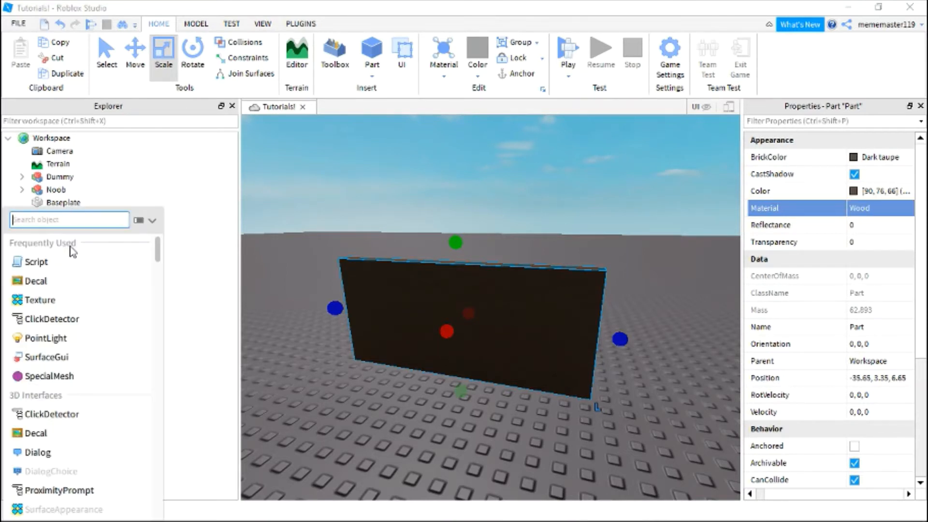
{"action": "left_click", "coordinate": [48, 358]}
{"action": "left_click", "coordinate": [69, 231]}
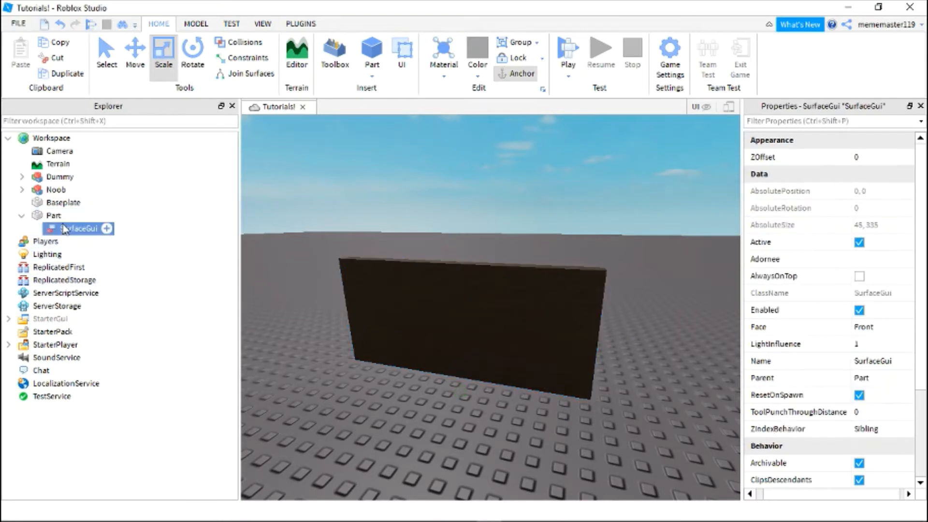
{"action": "left_click", "coordinate": [107, 230]}
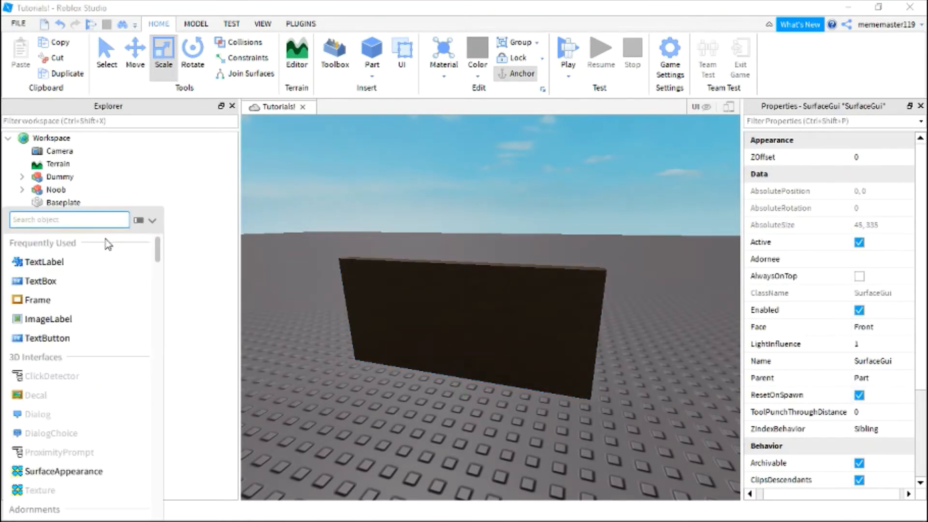
{"action": "left_click", "coordinate": [45, 262]}
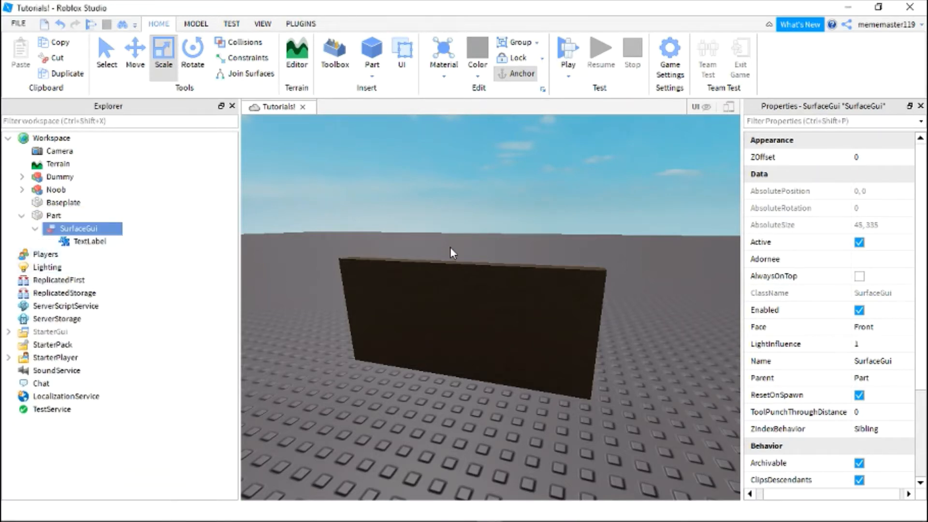
Step: Stretch the wall part along the red axis so the face carrying the text label becomes wide
{"action": "right_click_drag", "start_coordinate": [452, 253], "coordinate": [473, 228]}
{"action": "left_click", "coordinate": [534, 342]}
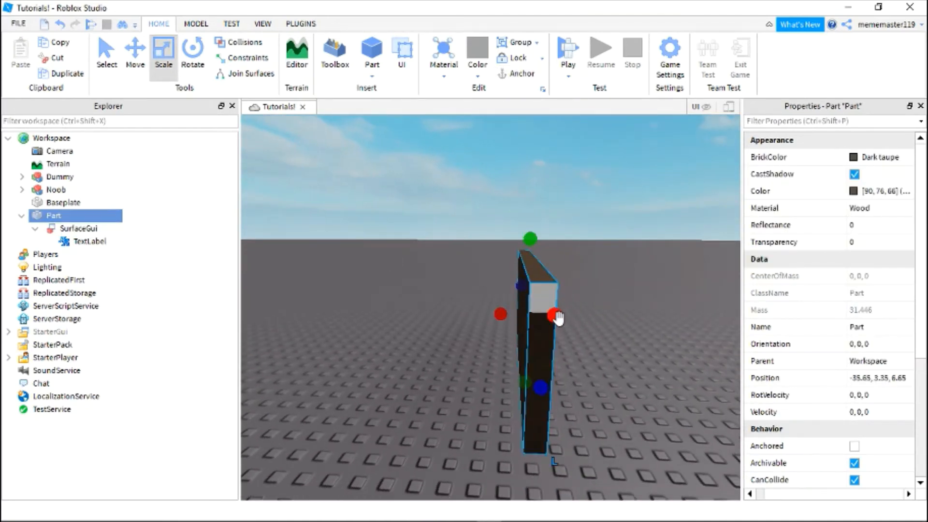
{"action": "left_click_drag", "start_coordinate": [557, 314], "coordinate": [669, 319]}
{"action": "key", "text": "d"}
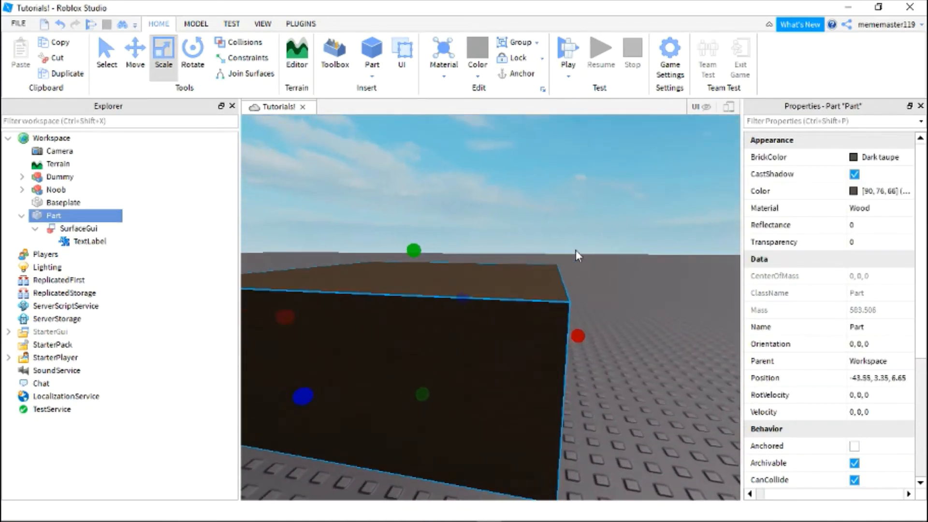
Step: Scale the part down along the blue axis into a thin board behind the text label face
{"action": "right_click_drag", "start_coordinate": [576, 250], "coordinate": [576, 250]}
{"action": "left_click_drag", "start_coordinate": [616, 300], "coordinate": [449, 323]}
{"action": "key", "text": "a"}
{"action": "right_click_drag", "start_coordinate": [447, 319], "coordinate": [408, 316]}
{"action": "key", "text": "s"}
{"action": "key", "text": "w"}
{"action": "key", "text": "a"}
{"action": "key", "text": "d"}
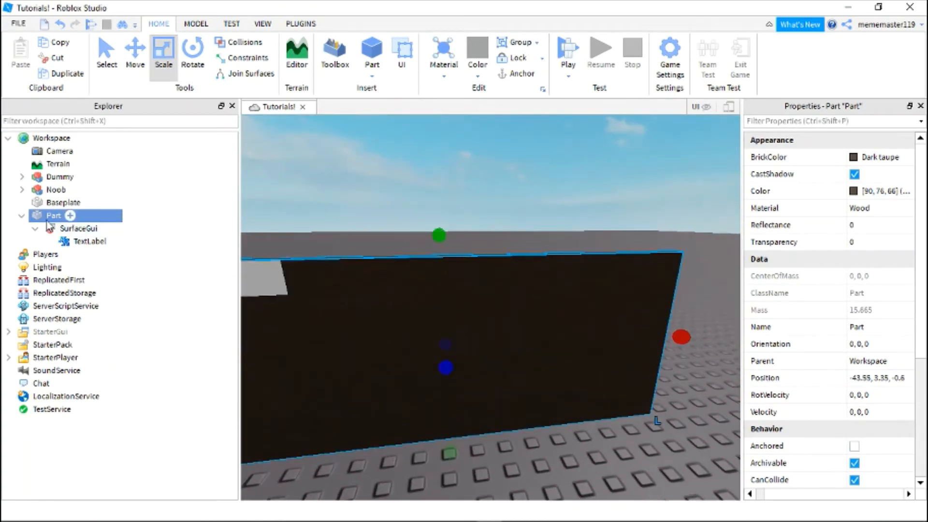
Step: Set the TextLabel's BackgroundTransparency to 1
{"action": "left_click", "coordinate": [64, 241]}
{"action": "right_click_drag", "start_coordinate": [501, 257], "coordinate": [514, 261]}
{"action": "key", "text": "s"}
{"action": "key", "text": "w"}
{"action": "key", "text": "a"}
{"action": "left_click", "coordinate": [868, 293]}
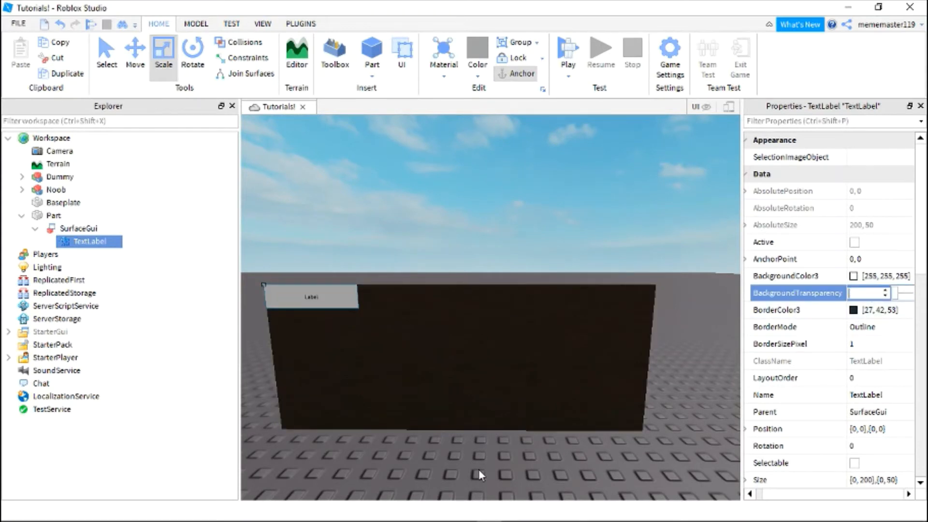
{"action": "type", "text": "1"}
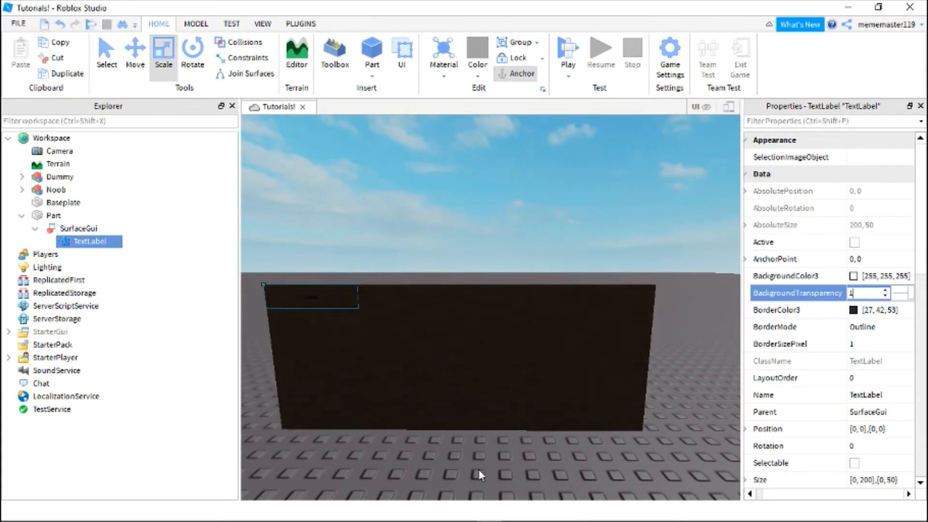
{"action": "key", "text": "Return"}
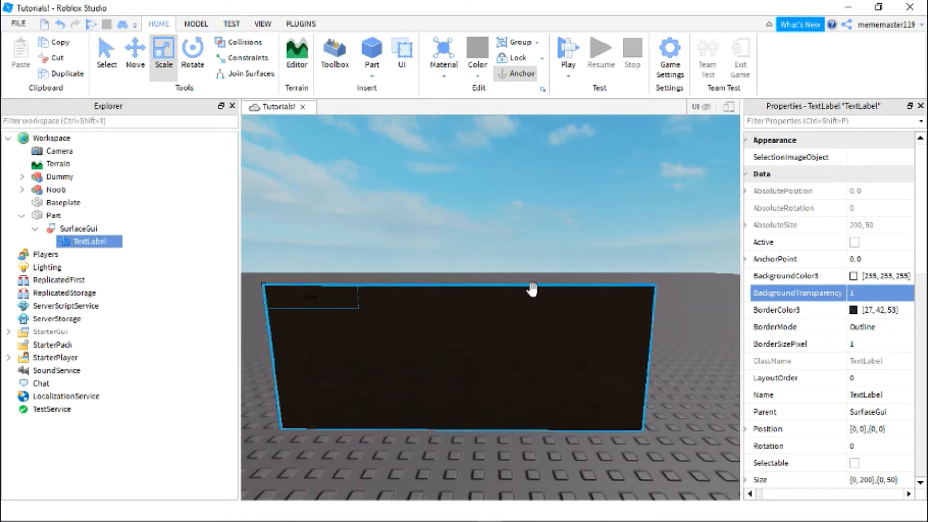
Step: Filter the TextLabel's properties for Size and set its Size to {1, 1},{1, 1}
{"action": "left_click", "coordinate": [757, 122]}
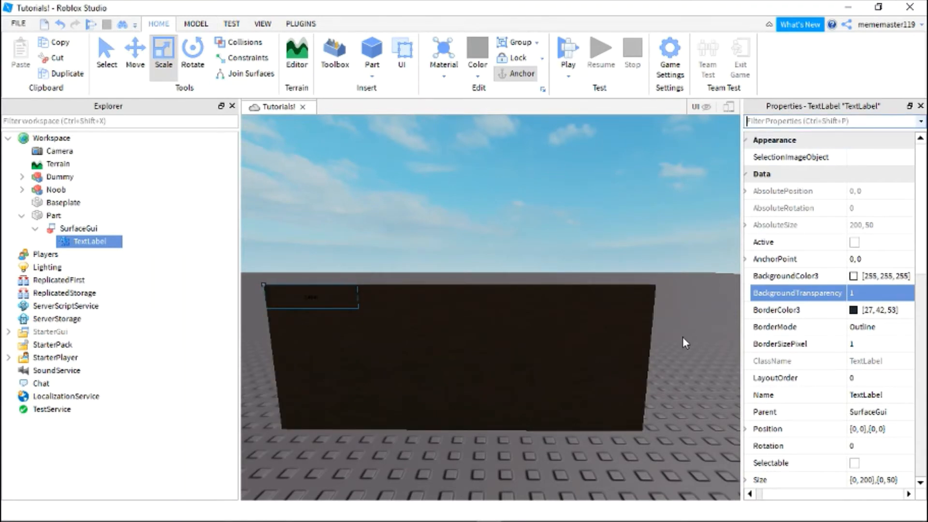
{"action": "type", "text": "Size"}
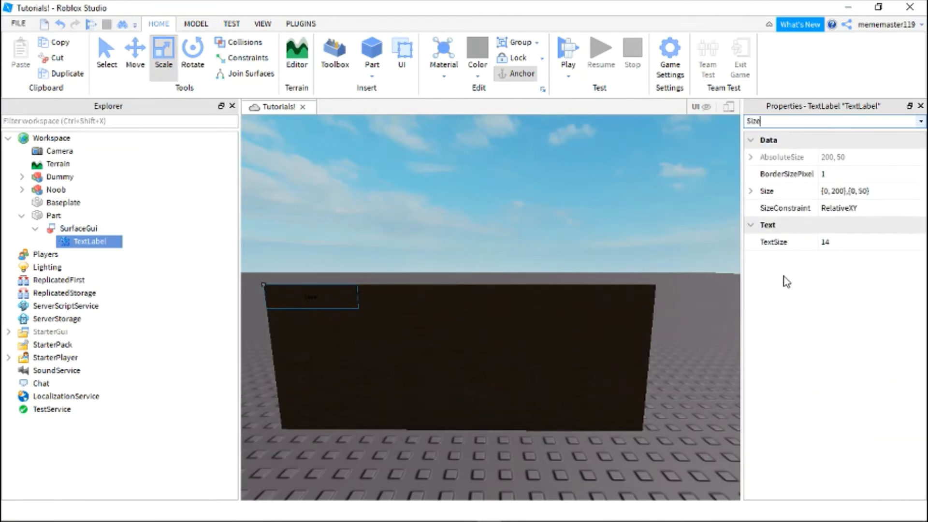
{"action": "left_click", "coordinate": [841, 192]}
{"action": "key", "text": "BackSpace"}
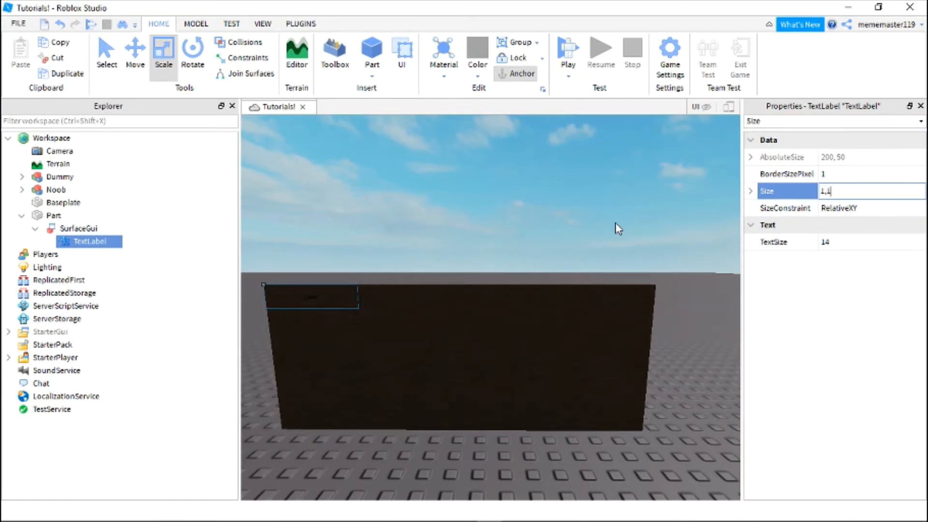
{"action": "type", "text": "1, 1},{1, 1"}
{"action": "key", "text": "Return"}
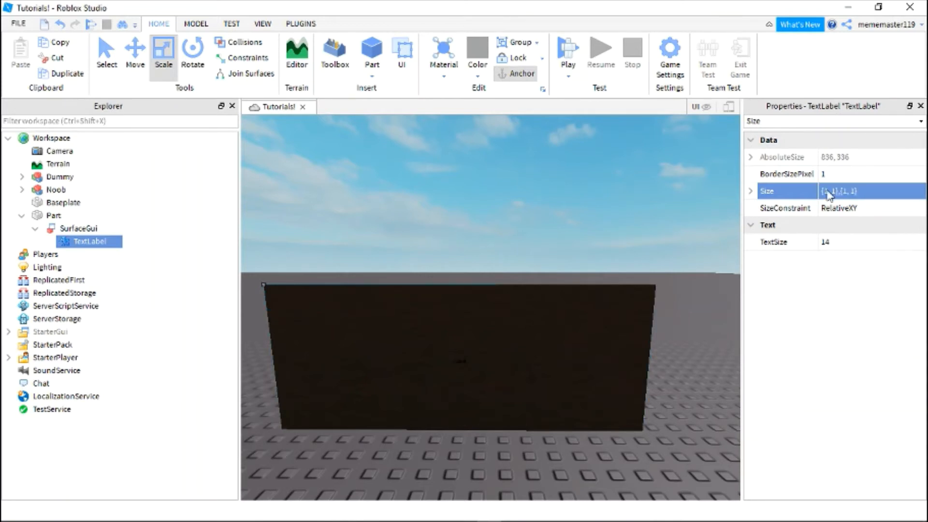
Step: Try a TextSize of 45 on the TextLabel and settle on 50
{"action": "left_click", "coordinate": [827, 242]}
{"action": "key", "text": "BackSpace"}
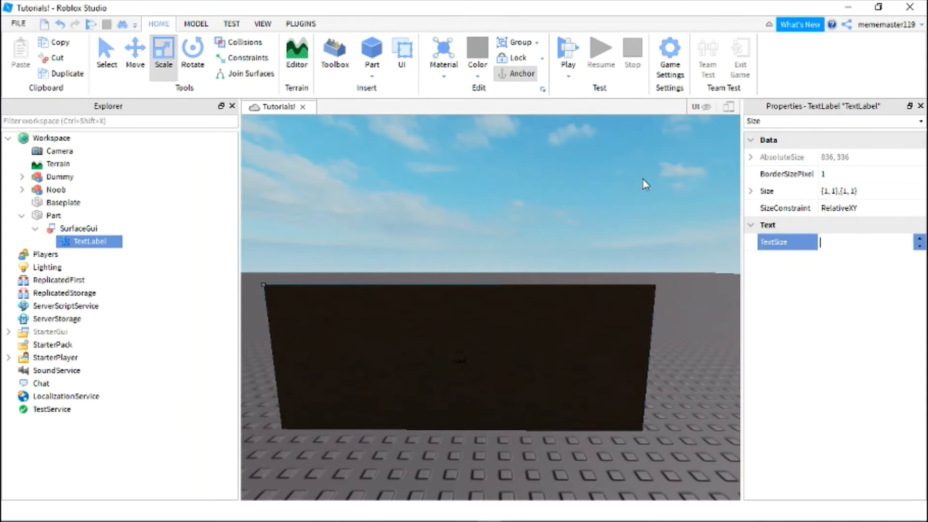
{"action": "type", "text": "45"}
{"action": "key", "text": "Return"}
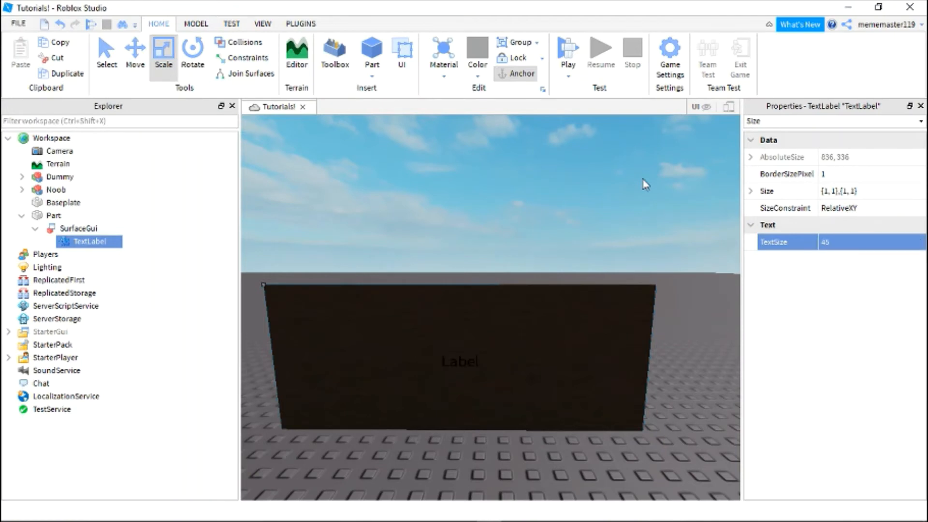
{"action": "left_click", "coordinate": [842, 241]}
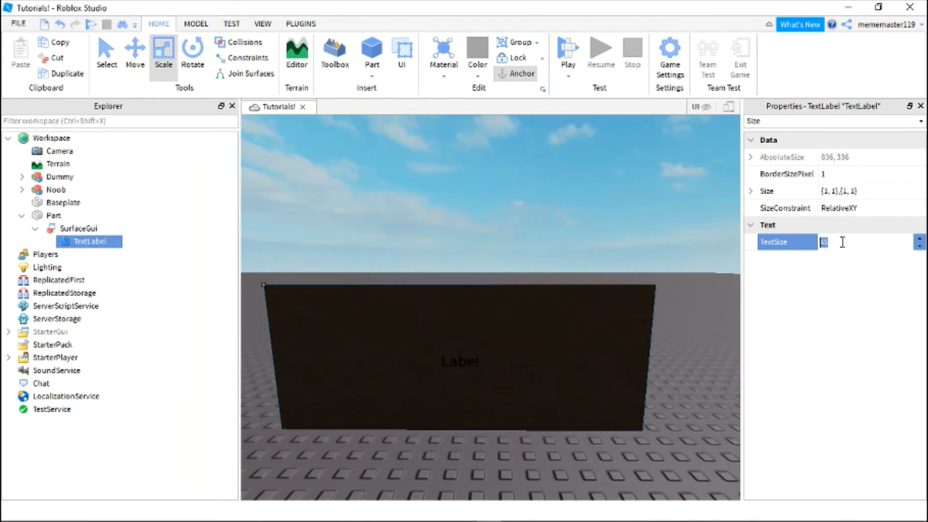
{"action": "type", "text": "50"}
{"action": "key", "text": "Return"}
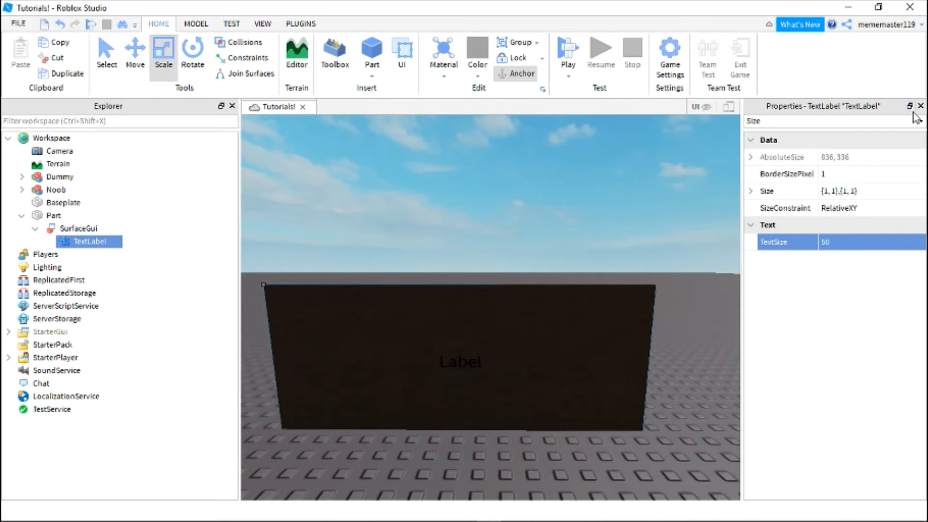
Step: Clear the property filter and set the TextLabel's Text to "Subscribe to BunniBoom"
{"action": "left_click", "coordinate": [871, 121]}
{"action": "key", "text": "BackSpace"}
{"action": "scroll", "coordinate": [817, 296], "scroll_direction": "down", "scroll_amount": 2}
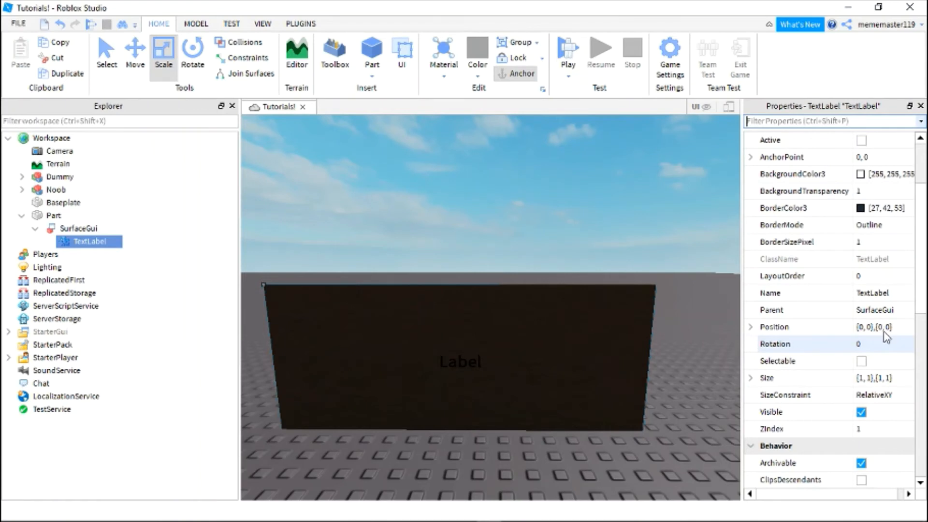
{"action": "scroll", "coordinate": [885, 337], "scroll_direction": "down", "scroll_amount": 6}
{"action": "left_click", "coordinate": [760, 327]}
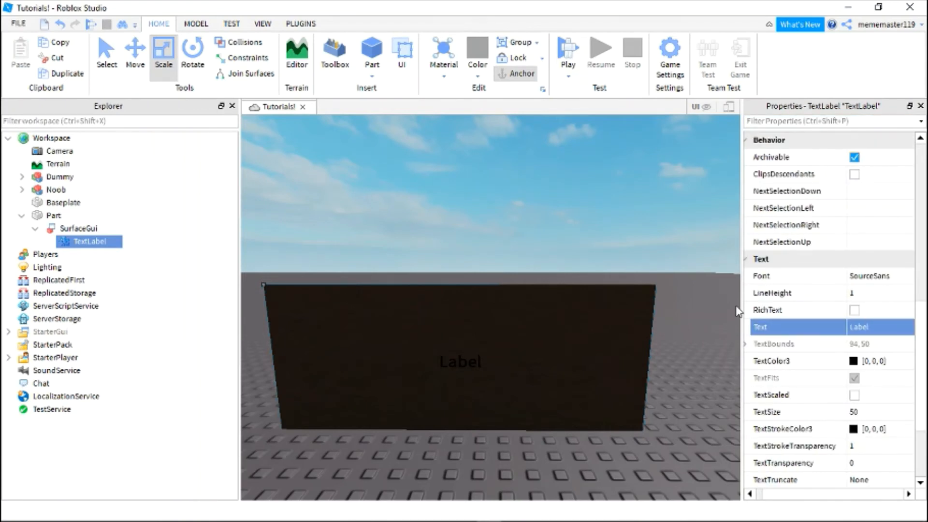
{"action": "left_click", "coordinate": [871, 327]}
{"action": "type", "text": "Sub"}
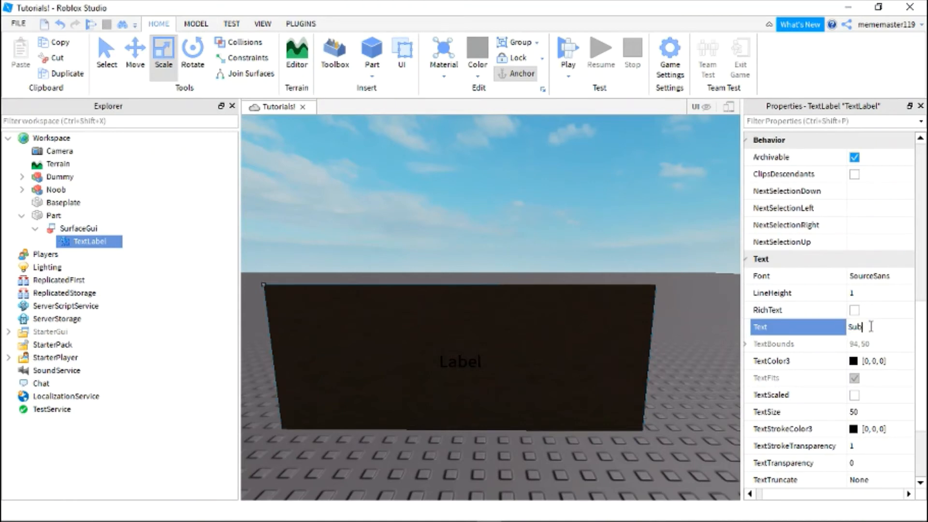
{"action": "type", "text": "scribe"}
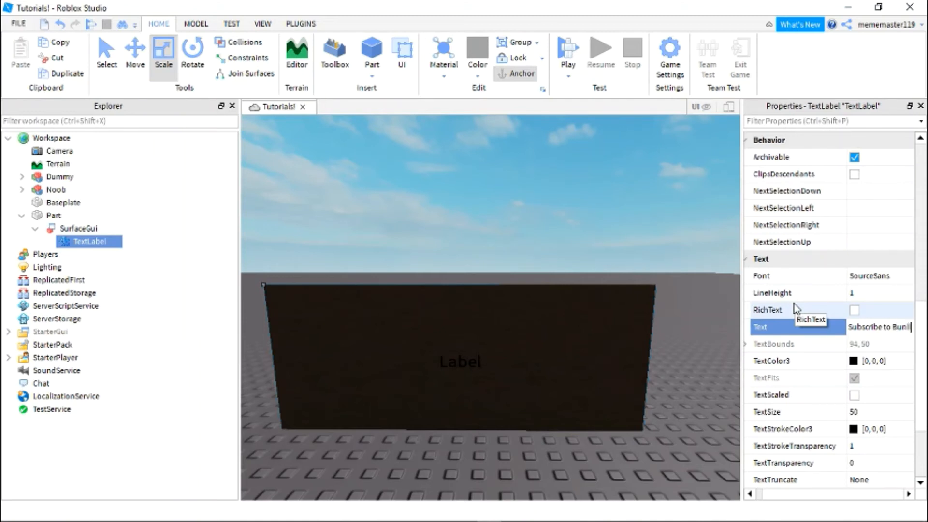
{"action": "type", "text": "to BunniBoom"}
{"action": "key", "text": "Return"}
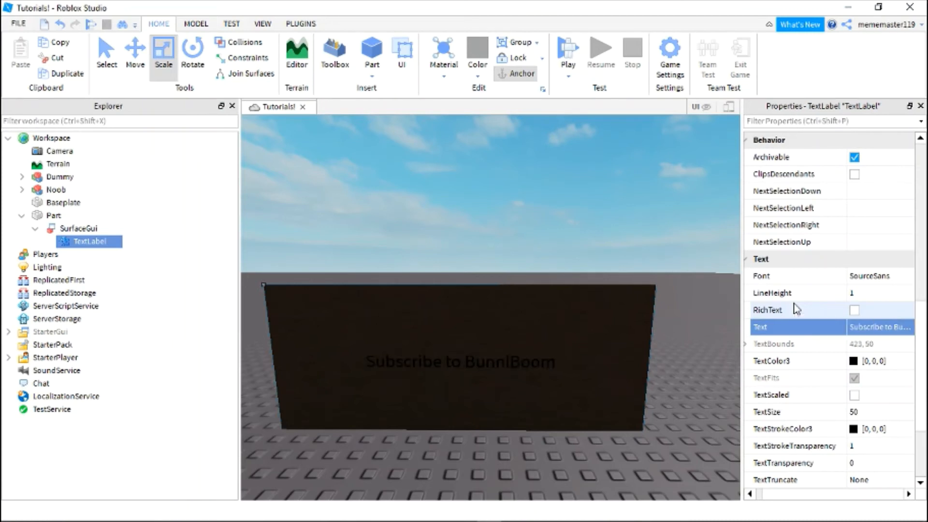
Step: Try the PatrickHand, SourceSans and Ubuntu fonts on the TextLabel
{"action": "left_click", "coordinate": [869, 283]}
{"action": "left_click", "coordinate": [853, 292]}
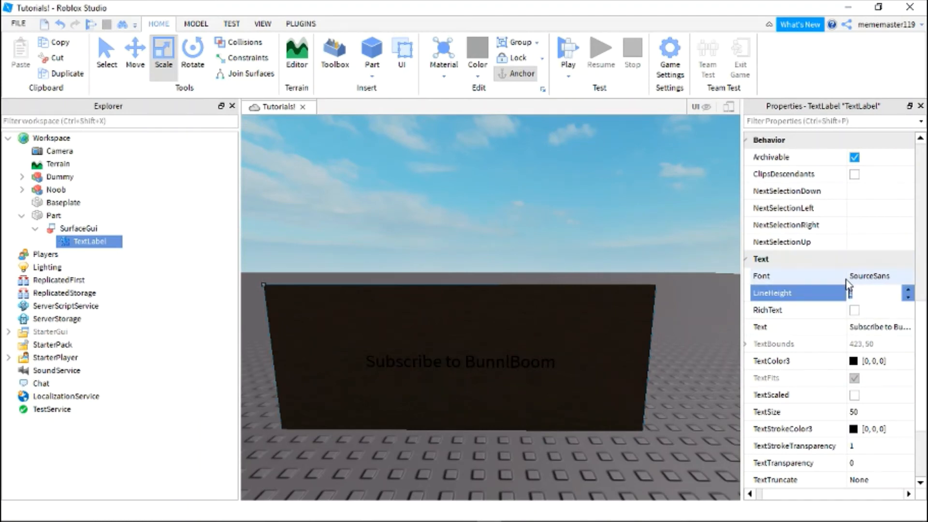
{"action": "left_click", "coordinate": [854, 278]}
{"action": "left_click", "coordinate": [855, 278]}
{"action": "left_click", "coordinate": [873, 311]}
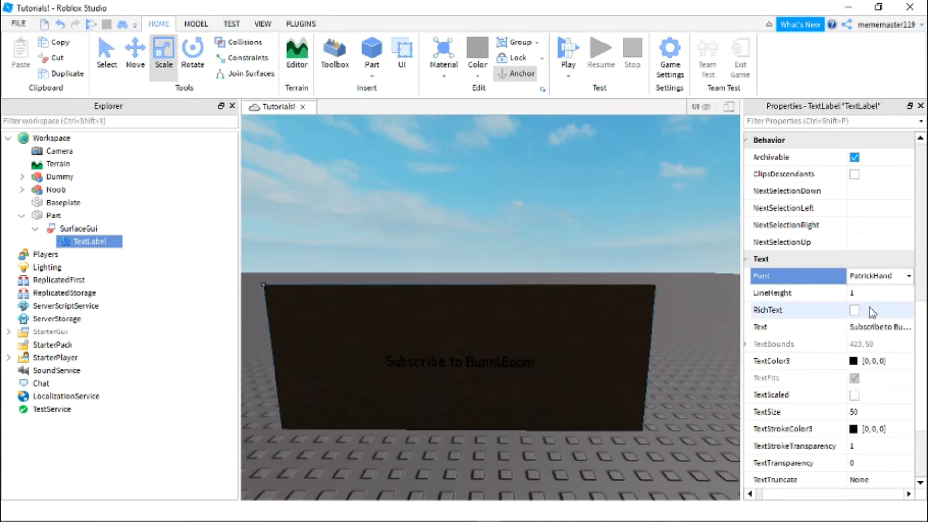
{"action": "left_click", "coordinate": [875, 276]}
{"action": "scroll", "coordinate": [881, 375], "scroll_direction": "down", "scroll_amount": 1}
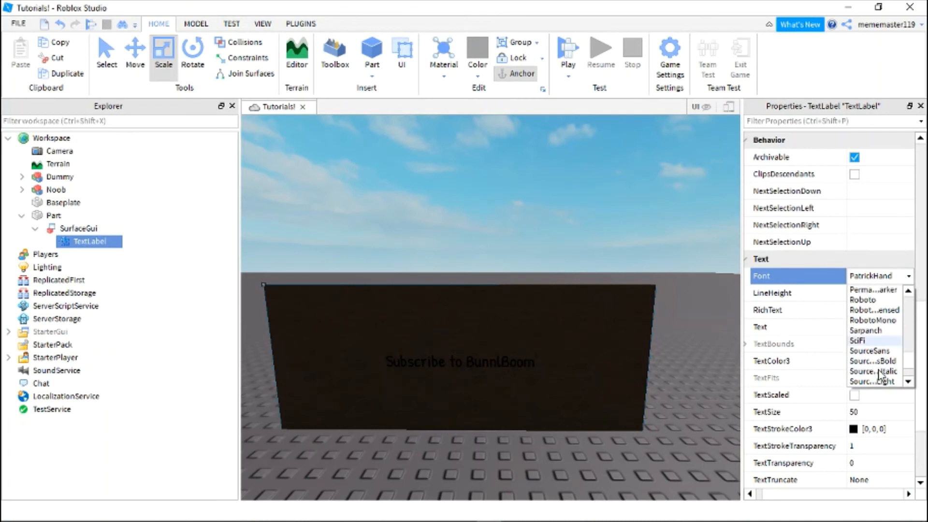
{"action": "left_click", "coordinate": [869, 351]}
{"action": "left_click", "coordinate": [868, 276]}
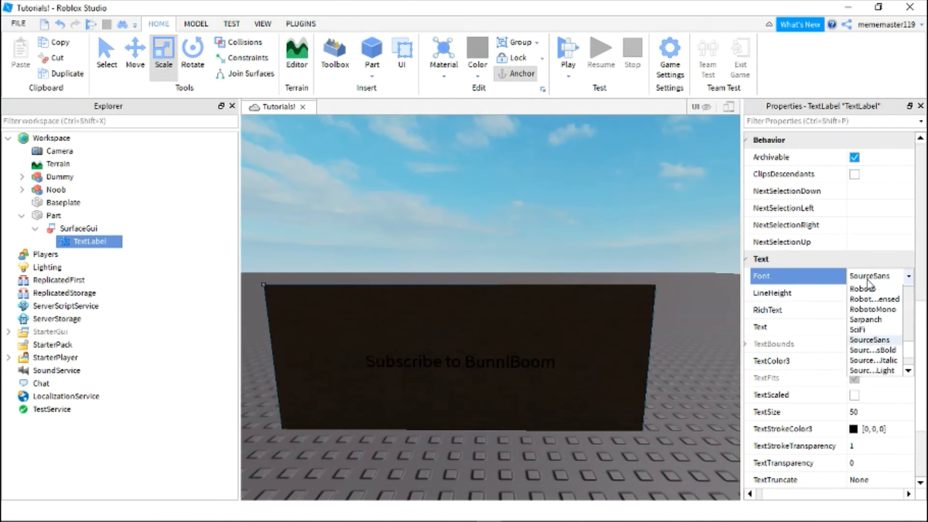
{"action": "scroll", "coordinate": [873, 372], "scroll_direction": "down", "scroll_amount": 1}
{"action": "left_click", "coordinate": [868, 371]}
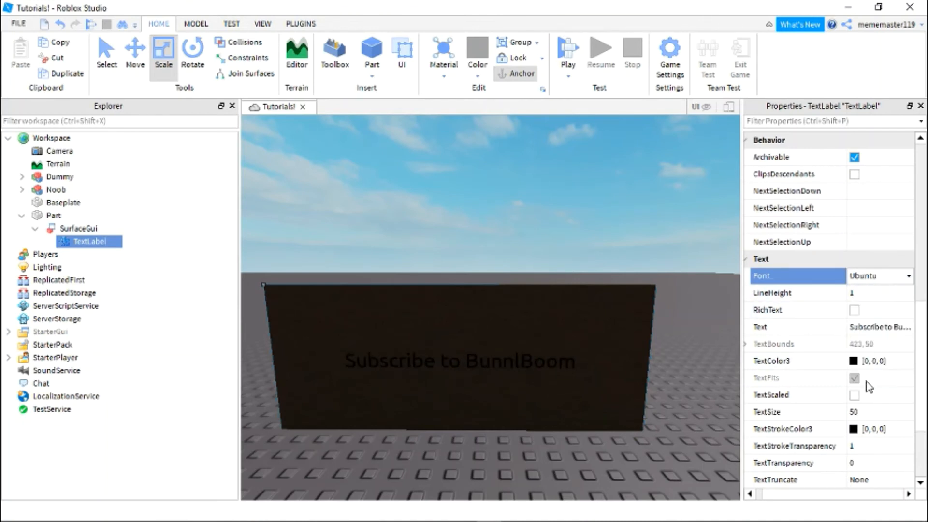
Step: Set the TextLabel's Font to GothamBlack
{"action": "left_click", "coordinate": [884, 276]}
{"action": "scroll", "coordinate": [872, 349], "scroll_direction": "up", "scroll_amount": 3}
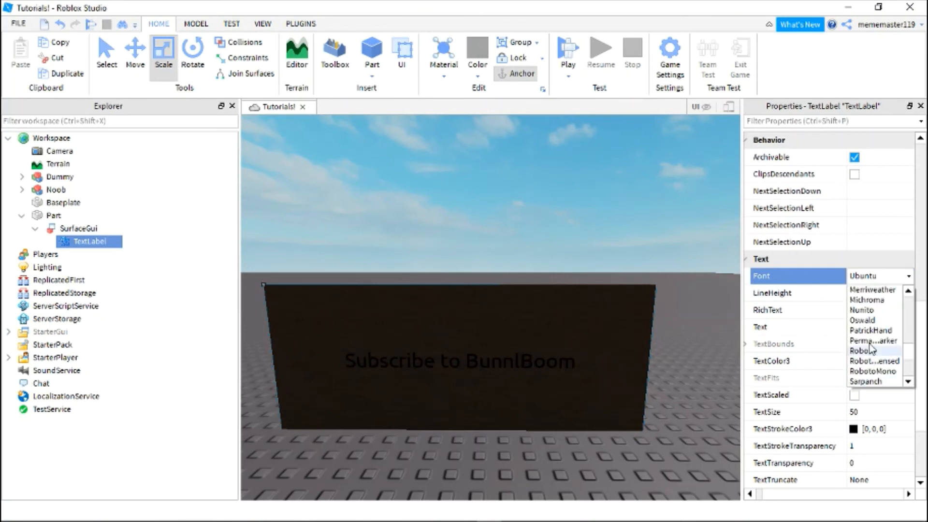
{"action": "scroll", "coordinate": [871, 349], "scroll_direction": "up", "scroll_amount": 5}
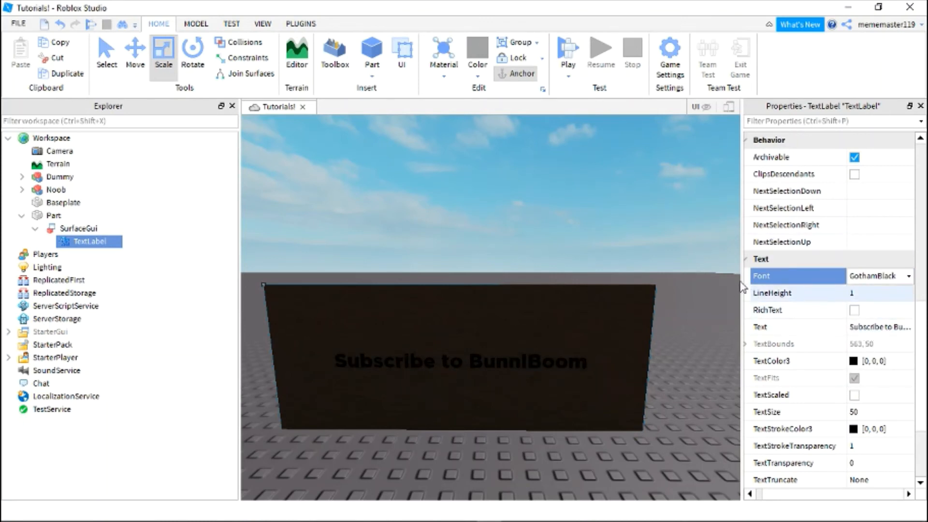
{"action": "scroll", "coordinate": [802, 282], "scroll_direction": "up", "scroll_amount": 2}
{"action": "scroll", "coordinate": [788, 237], "scroll_direction": "down", "scroll_amount": 3}
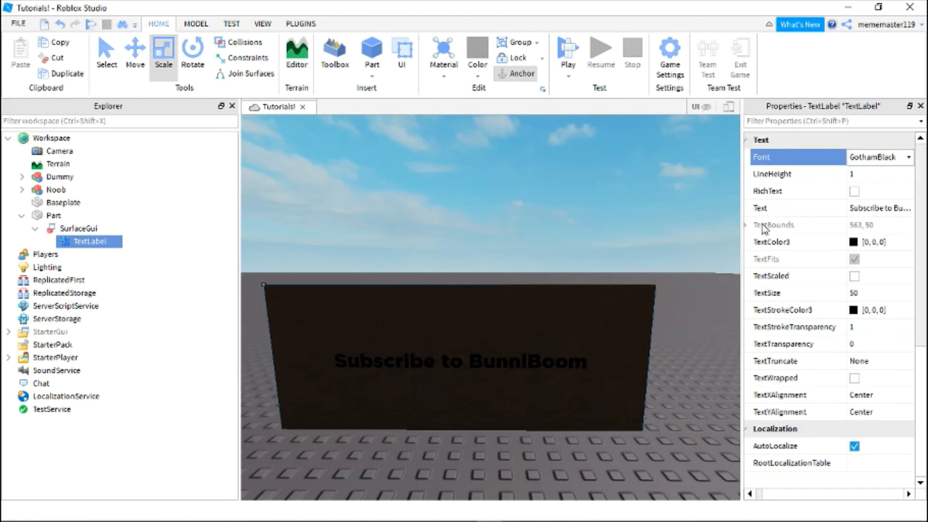
{"action": "scroll", "coordinate": [798, 435], "scroll_direction": "down", "scroll_amount": 6}
{"action": "scroll", "coordinate": [797, 414], "scroll_direction": "up", "scroll_amount": 1}
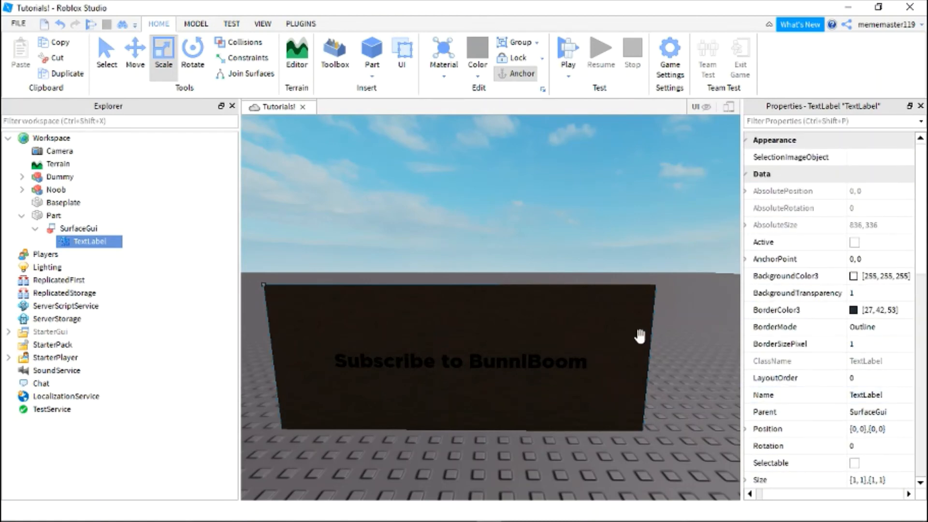
Step: Raise the wooden sign part to a Y position of 4.65 and try to rotate it about its vertical axis
{"action": "left_click", "coordinate": [634, 334]}
{"action": "right_click_drag", "start_coordinate": [545, 294], "coordinate": [544, 293]}
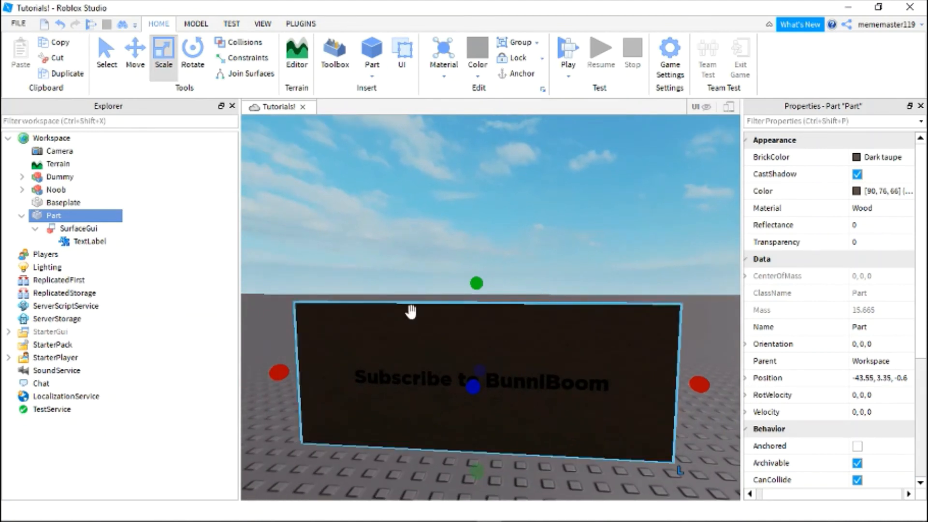
{"action": "left_click", "coordinate": [135, 53]}
{"action": "left_click_drag", "start_coordinate": [474, 249], "coordinate": [475, 220]}
{"action": "left_click", "coordinate": [194, 53]}
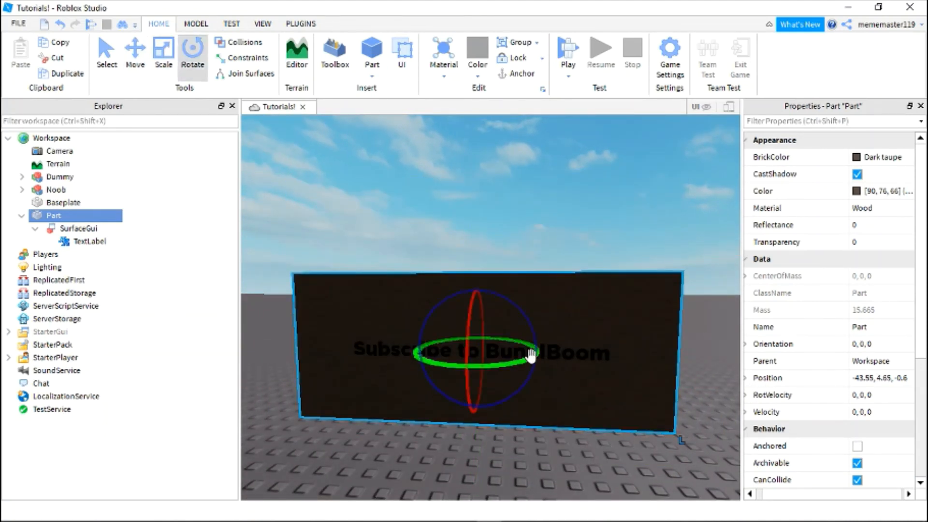
{"action": "left_click_drag", "start_coordinate": [537, 355], "coordinate": [646, 382]}
Step: Deselect the sign part and examine its front face and lettering up close and at an angle
{"action": "key", "text": "d"}
{"action": "left_click", "coordinate": [457, 238]}
{"action": "key", "text": "a"}
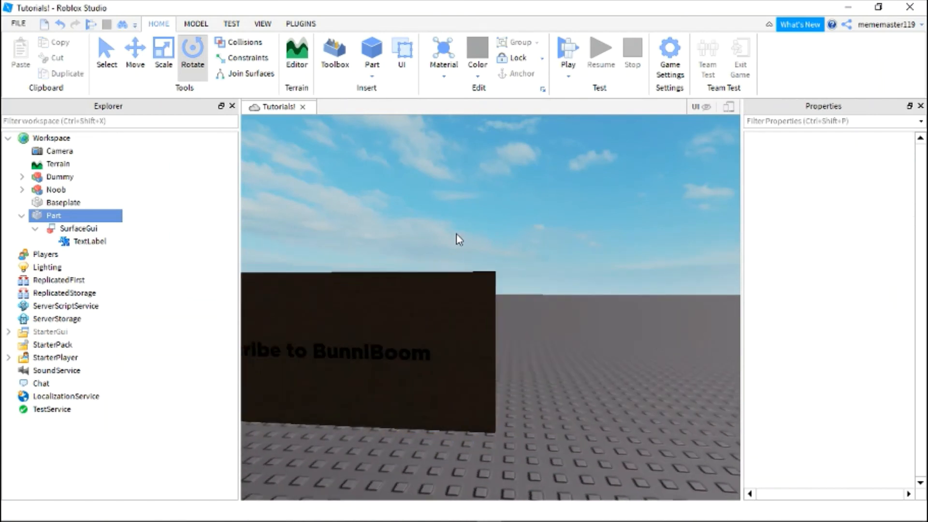
{"action": "key", "text": "s"}
{"action": "right_click_drag", "start_coordinate": [442, 381], "coordinate": [442, 381]}
{"action": "key", "text": "w"}
{"action": "key", "text": "s"}
{"action": "key", "text": "w"}
{"action": "key", "text": "w"}
{"action": "key", "text": "s"}
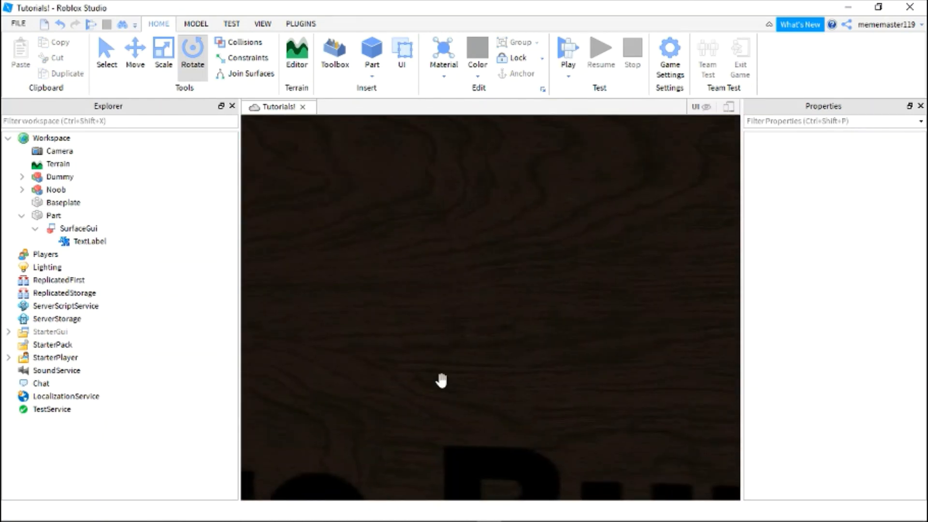
{"action": "key", "text": "w"}
{"action": "key", "text": "s"}
{"action": "key", "text": "s"}
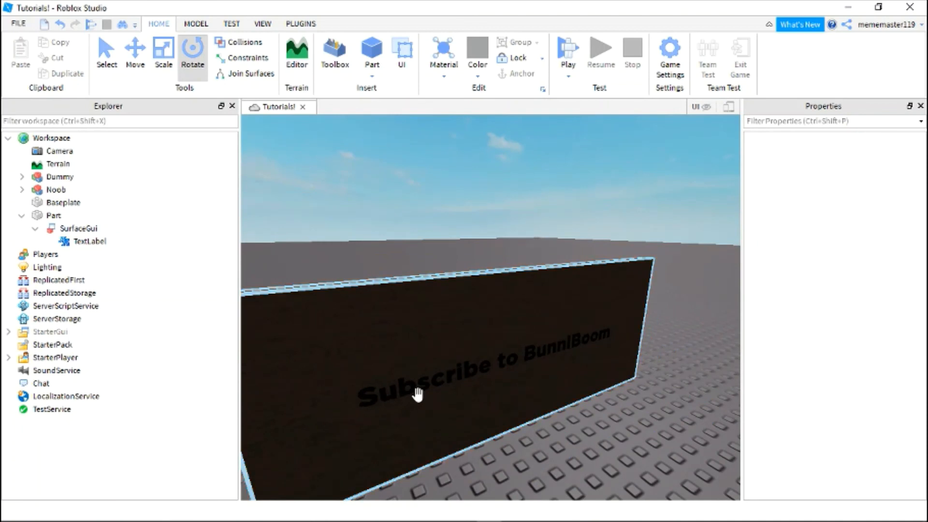